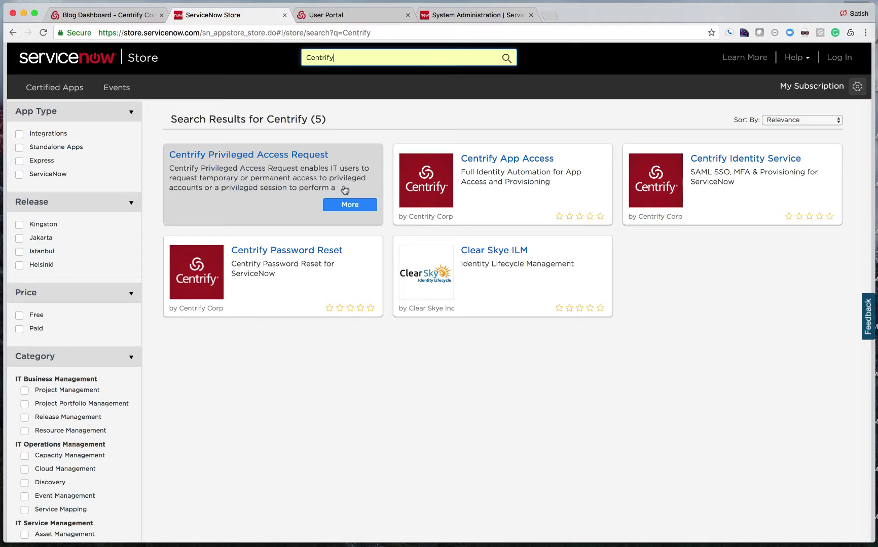
- Examine the descriptions of the Centrify apps in the ServiceNow Store search results
{"action": "mouse_move", "coordinate": [727, 187]}
{"action": "mouse_move", "coordinate": [255, 298]}
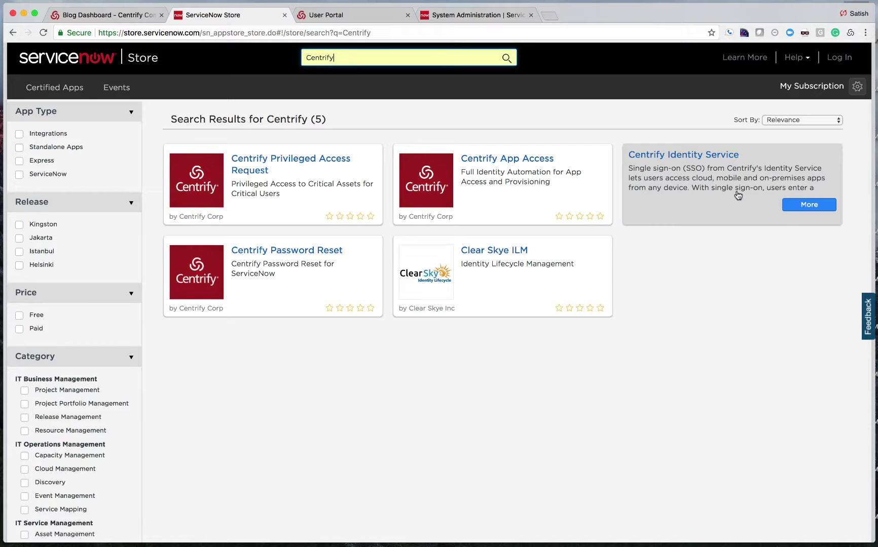
{"action": "mouse_move", "coordinate": [235, 260]}
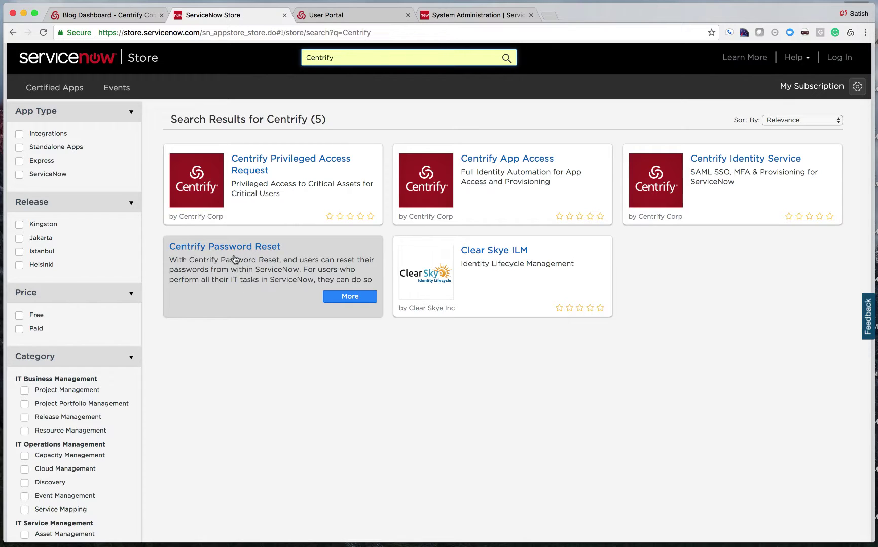
{"action": "mouse_move", "coordinate": [477, 168]}
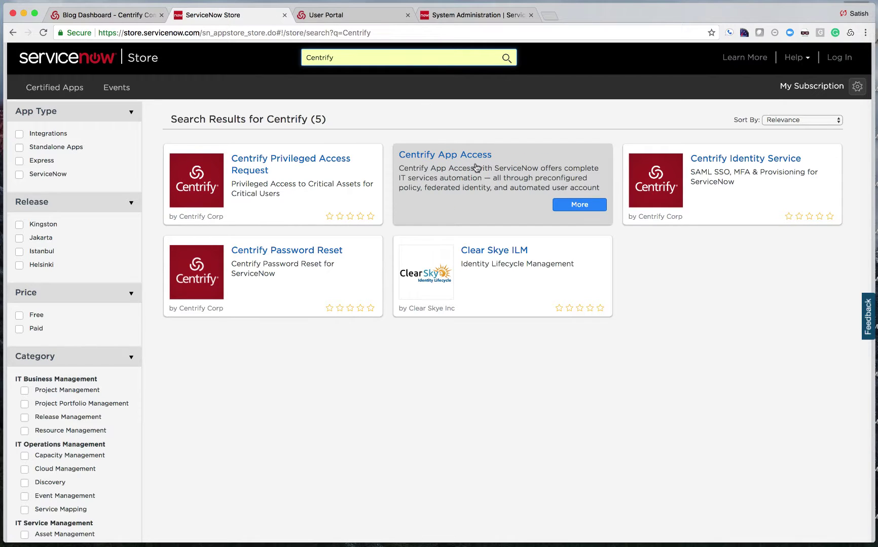
{"action": "mouse_move", "coordinate": [250, 173]}
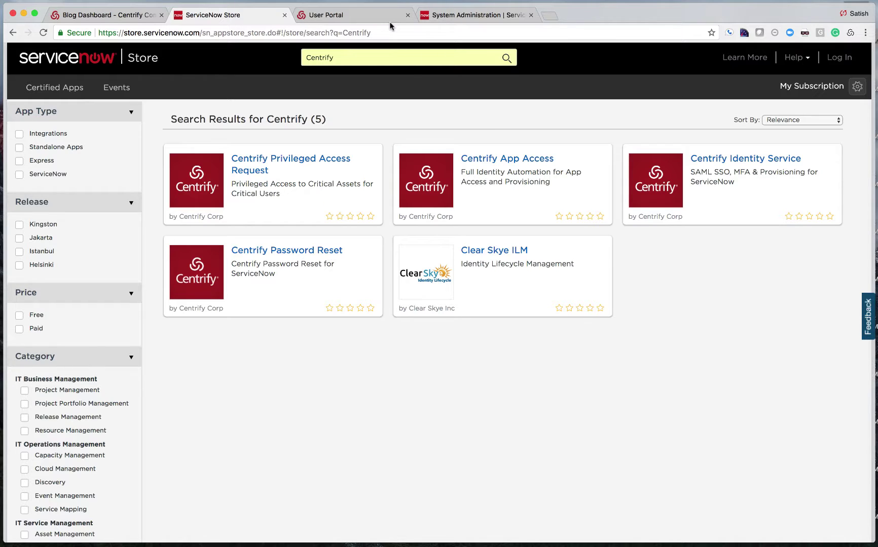
{"action": "mouse_move", "coordinate": [287, 180]}
- Launch the ServiceNow - Demo (SE Lab) app from the Centrify User Portal and close the older ServiceNow System Administration page
{"action": "left_click", "coordinate": [348, 15]}
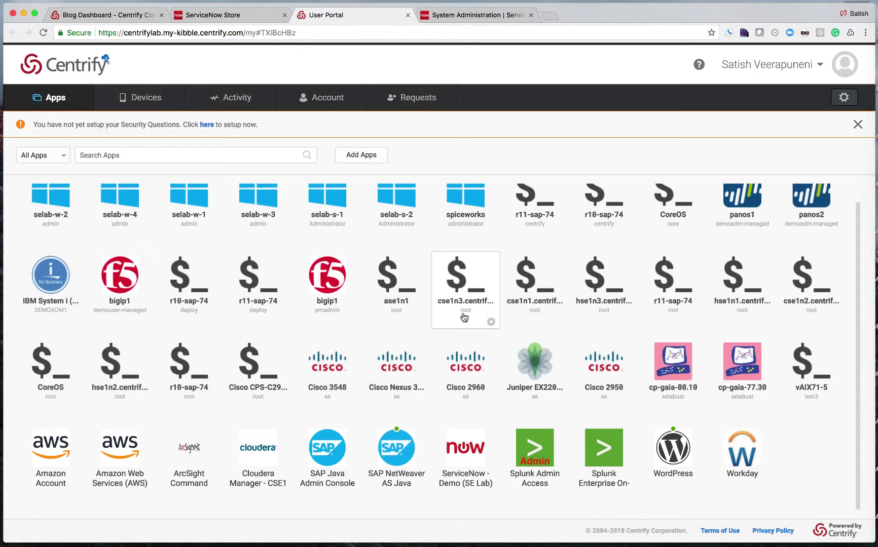
{"action": "scroll", "coordinate": [472, 338], "scroll_direction": "up", "scroll_amount": 1}
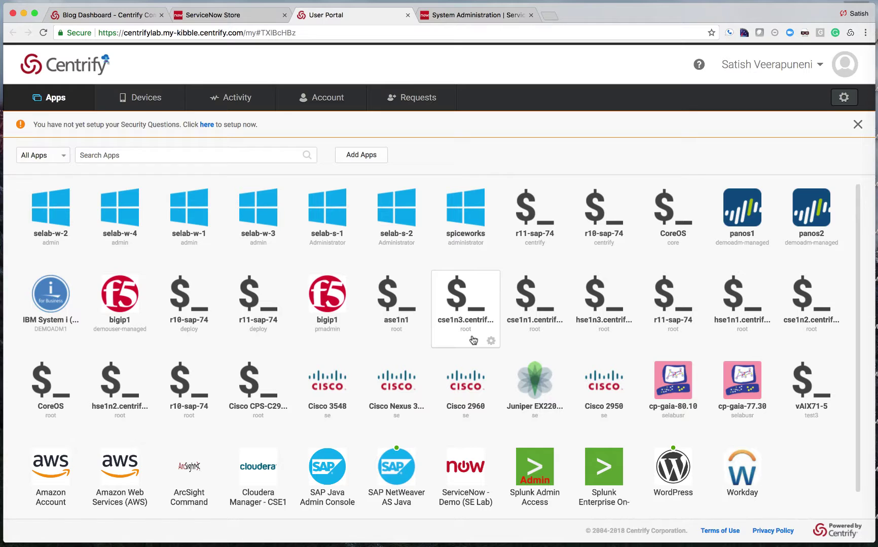
{"action": "scroll", "coordinate": [473, 341], "scroll_direction": "down", "scroll_amount": 1}
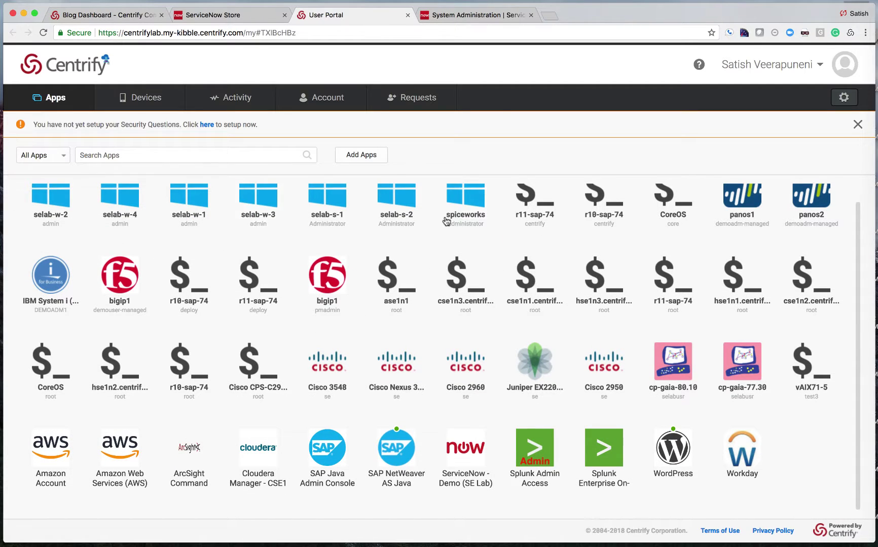
{"action": "scroll", "coordinate": [570, 251], "scroll_direction": "up", "scroll_amount": 1}
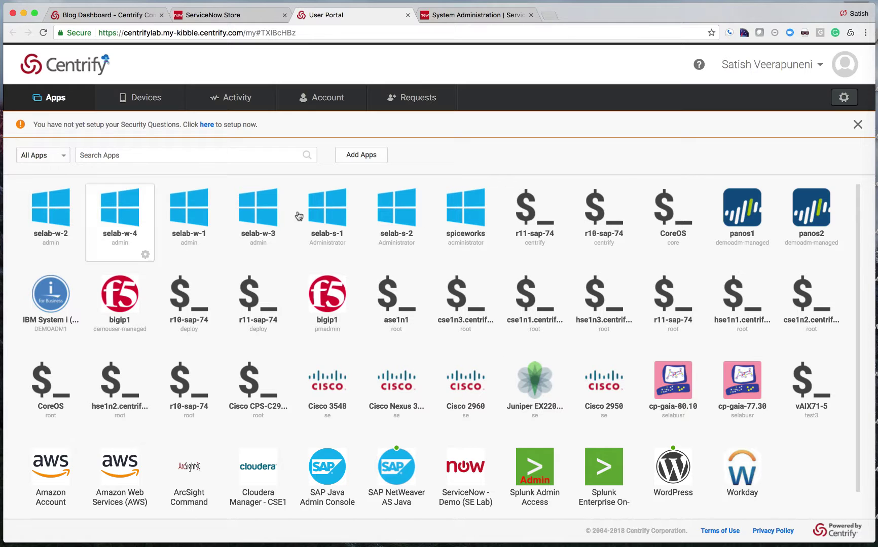
{"action": "scroll", "coordinate": [606, 398], "scroll_direction": "down", "scroll_amount": 1}
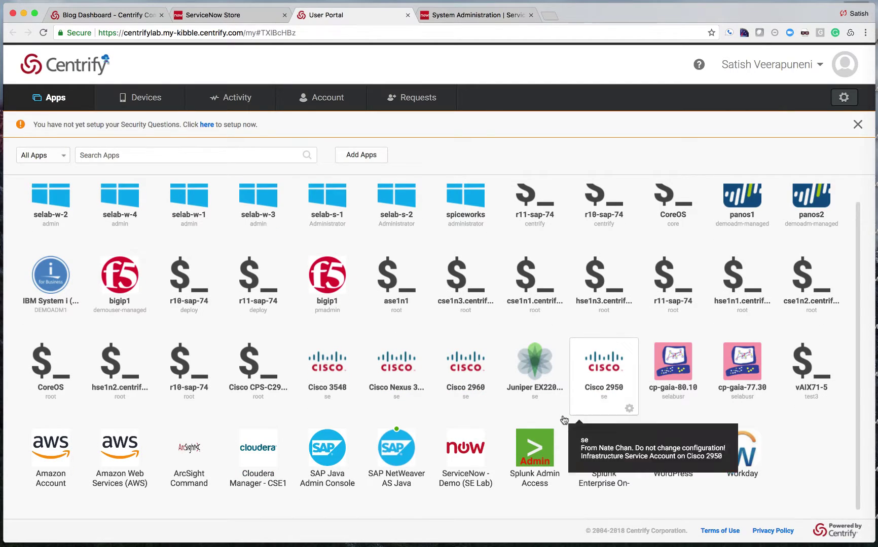
{"action": "left_click", "coordinate": [462, 457]}
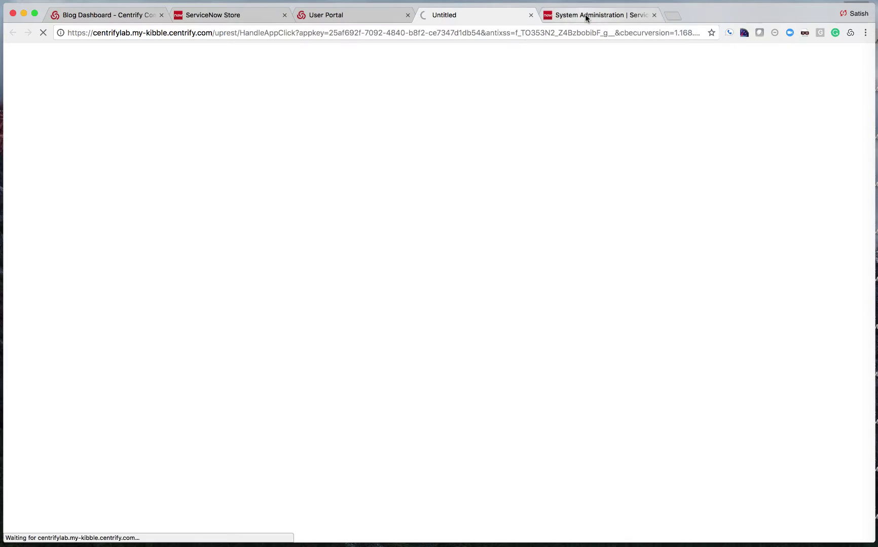
{"action": "left_click", "coordinate": [587, 15]}
{"action": "left_click", "coordinate": [653, 15]}
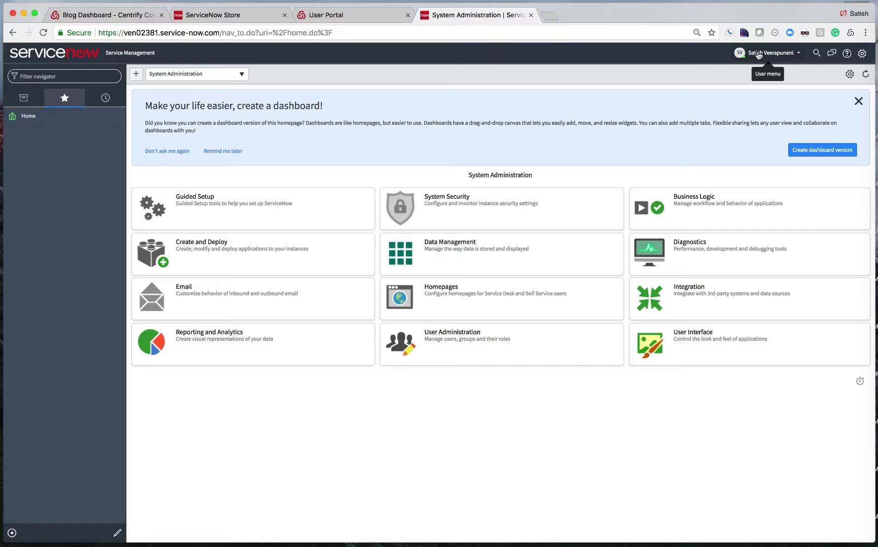
- Filter the navigator for "Centrify" and view the Properties page of Centrify Privileged Access Request
{"action": "left_click", "coordinate": [38, 76]}
{"action": "type", "text": "Cent"}
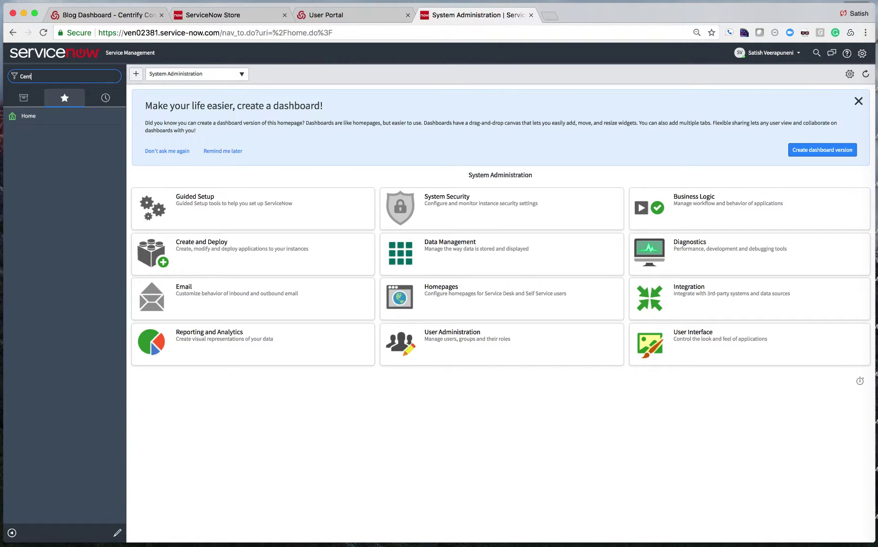
{"action": "type", "text": "rify"}
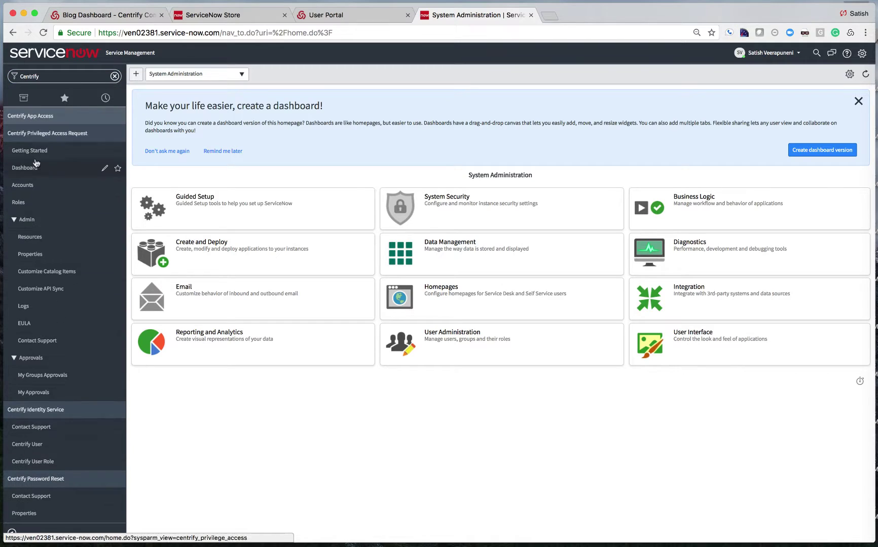
{"action": "left_click", "coordinate": [35, 133]}
{"action": "left_click", "coordinate": [33, 150]}
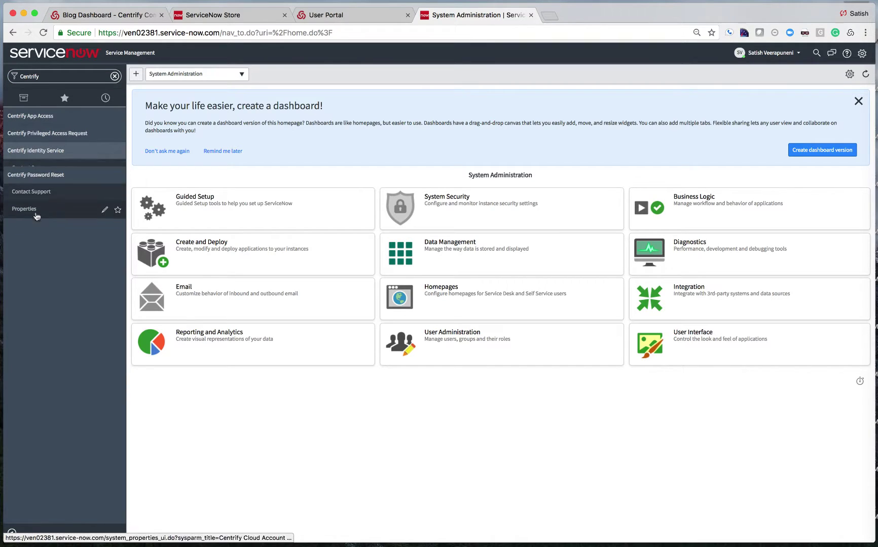
{"action": "left_click", "coordinate": [71, 133]}
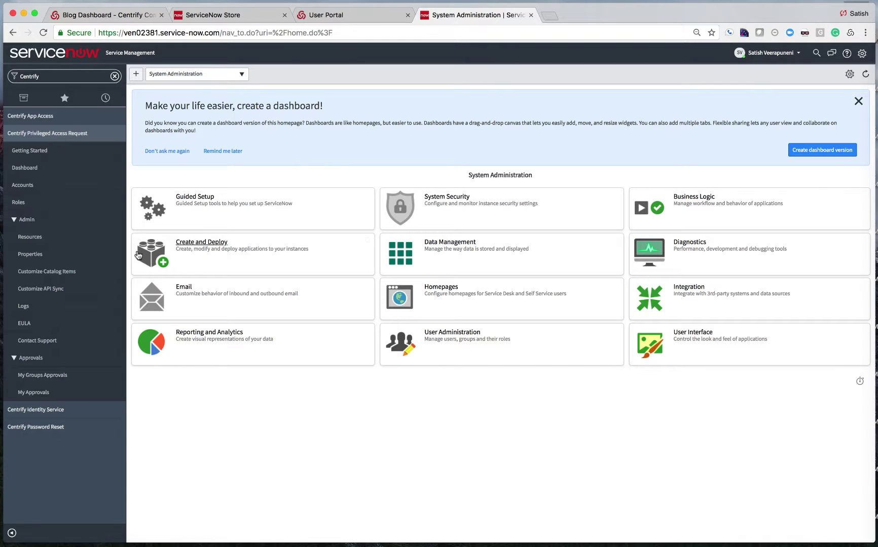
{"action": "left_click", "coordinate": [35, 255]}
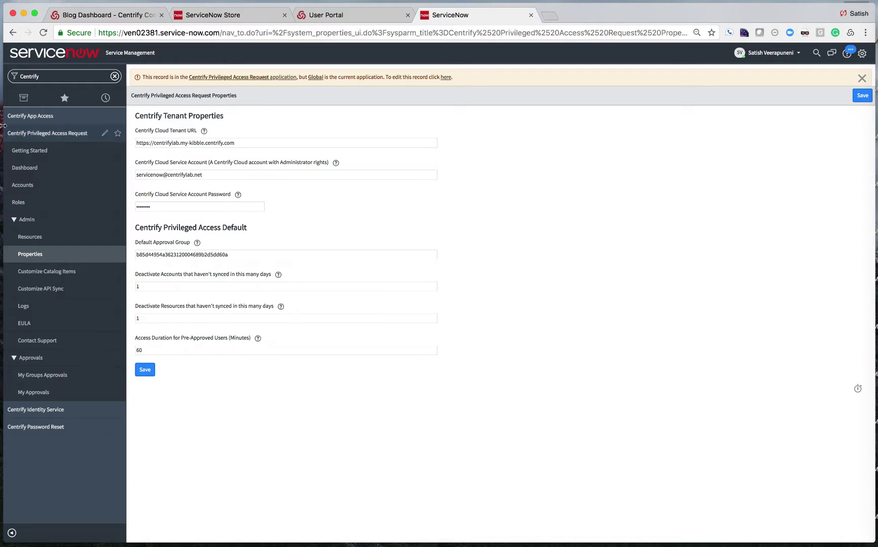
- Filter the navigator for "Service Ca" and open the Self-Service Service Catalog
{"action": "left_click", "coordinate": [35, 76]}
{"action": "type", "text": "Ser"}
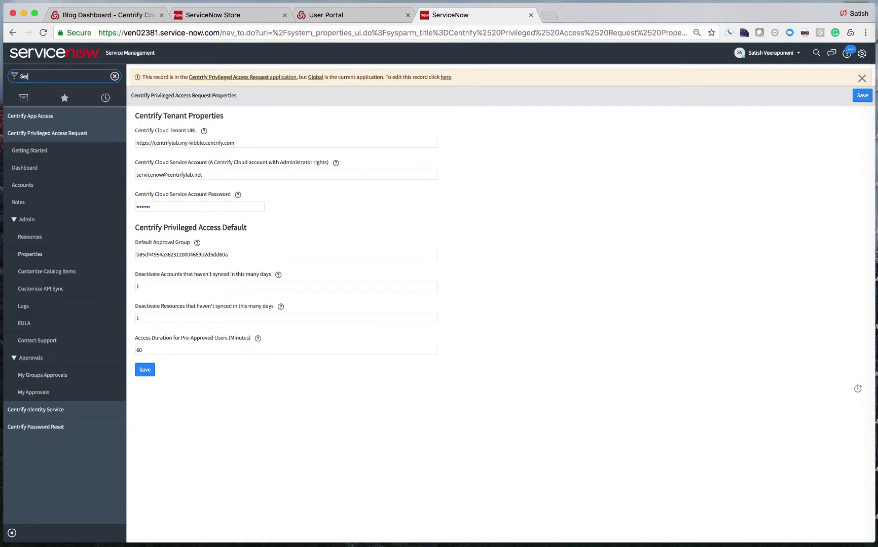
{"action": "type", "text": "vice Cate"}
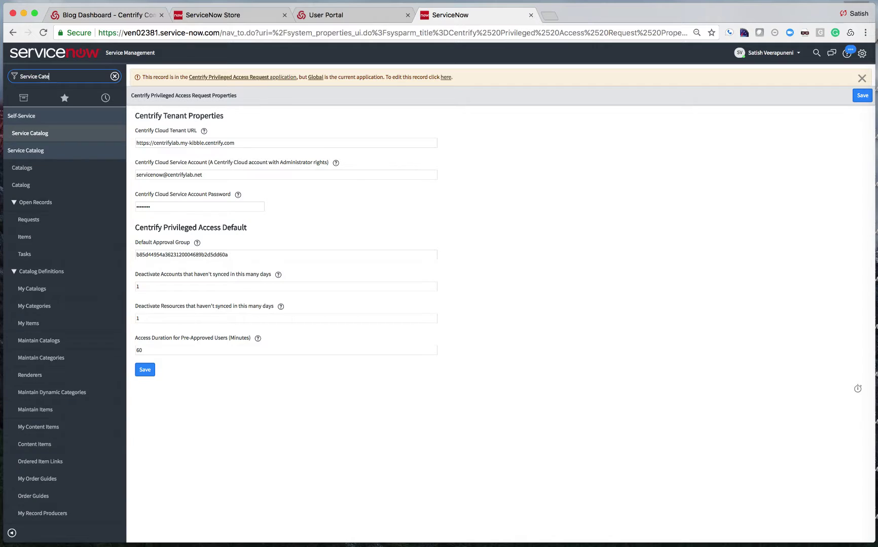
{"action": "key", "text": "BackSpace"}
{"action": "key", "text": "BackSpace"}
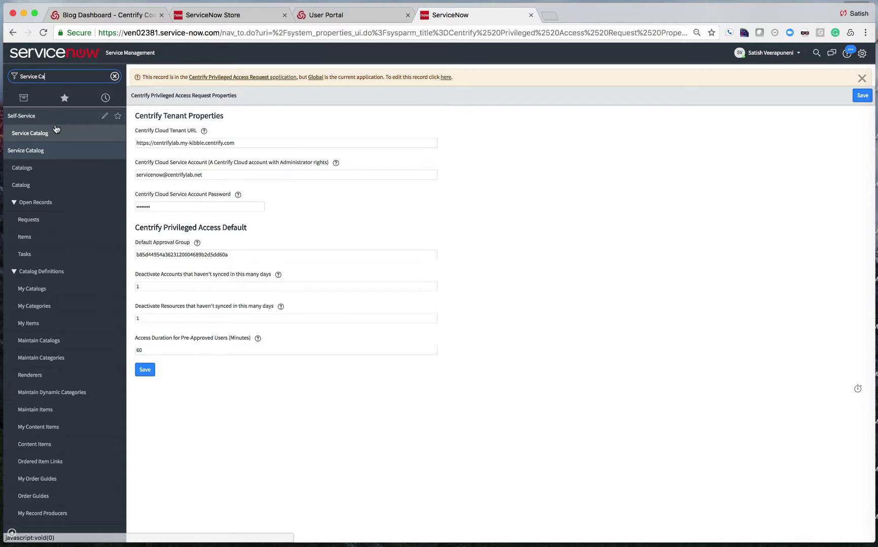
{"action": "left_click", "coordinate": [32, 133]}
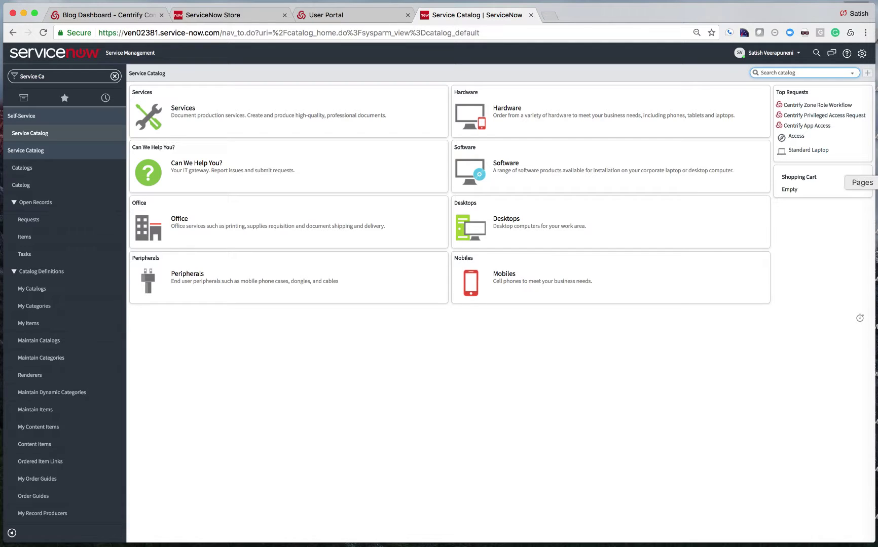
- Open the Centrify Zone Role Workflow request form and choose selab-s-1 as the resource
{"action": "left_click", "coordinate": [830, 106]}
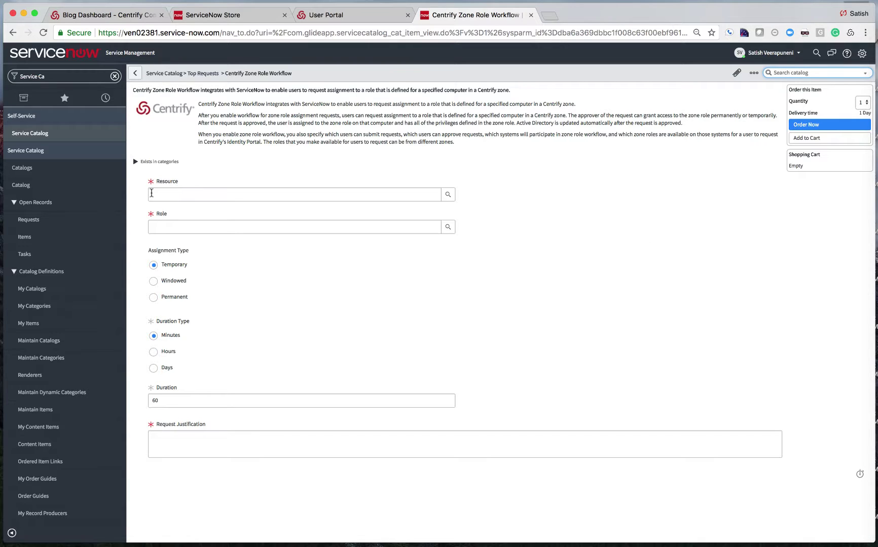
{"action": "left_click", "coordinate": [152, 194]}
{"action": "left_click", "coordinate": [447, 196]}
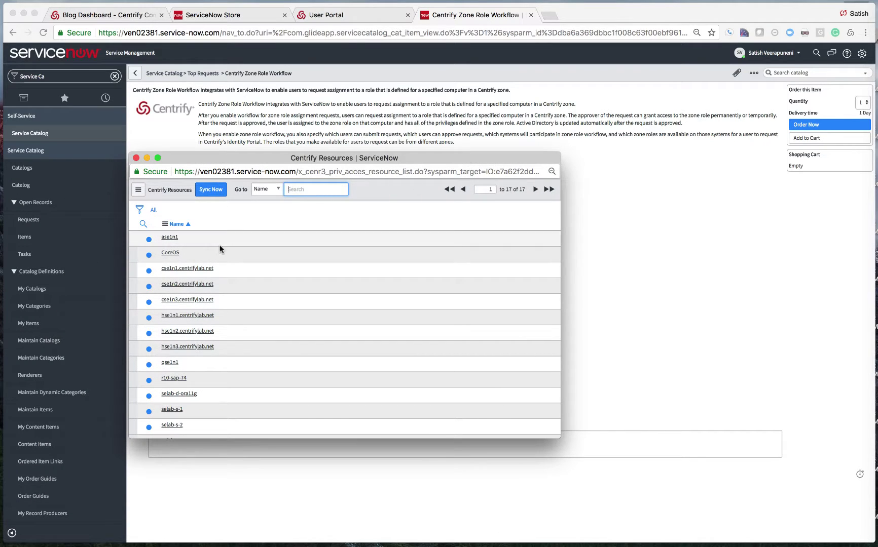
{"action": "scroll", "coordinate": [304, 377], "scroll_direction": "down", "scroll_amount": 2}
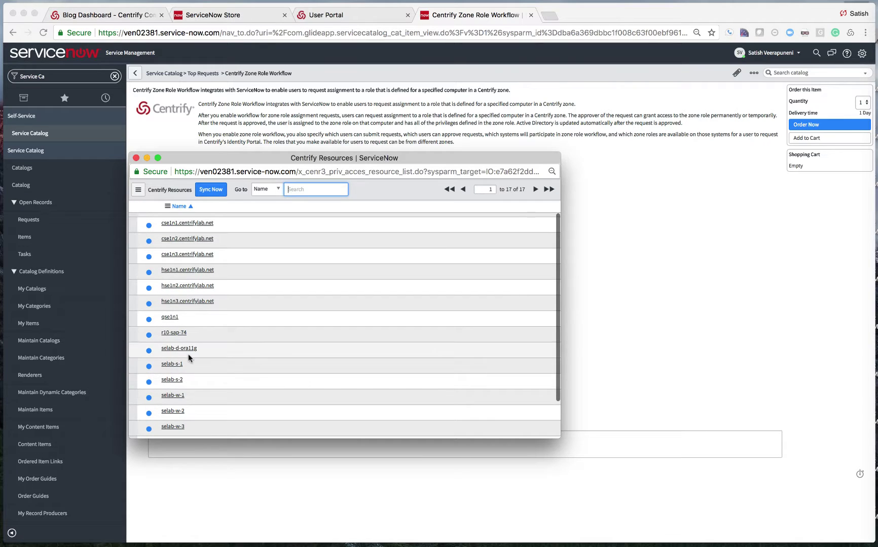
{"action": "left_click", "coordinate": [172, 378]}
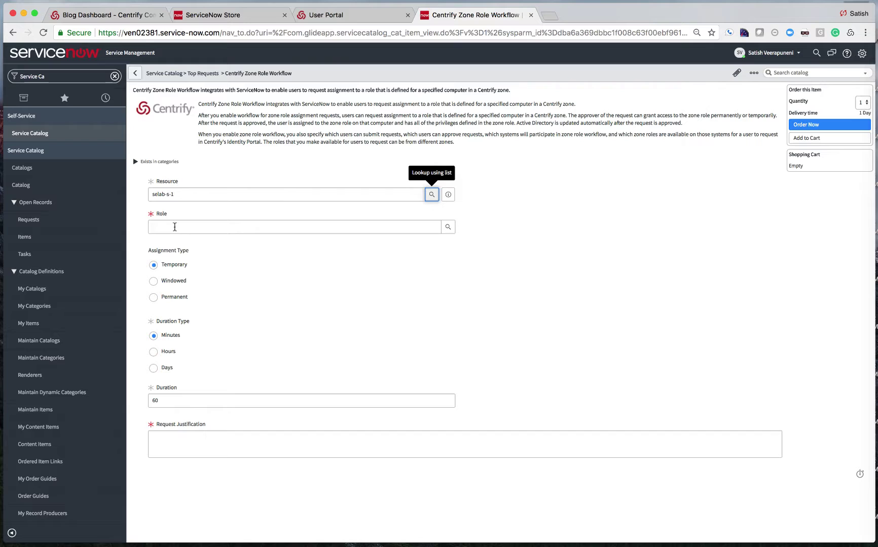
- Look up the available Centrify roles and assign Windows - Login Read Events/CentrifyLab as the request's role
{"action": "left_click", "coordinate": [406, 226]}
{"action": "left_click", "coordinate": [450, 228]}
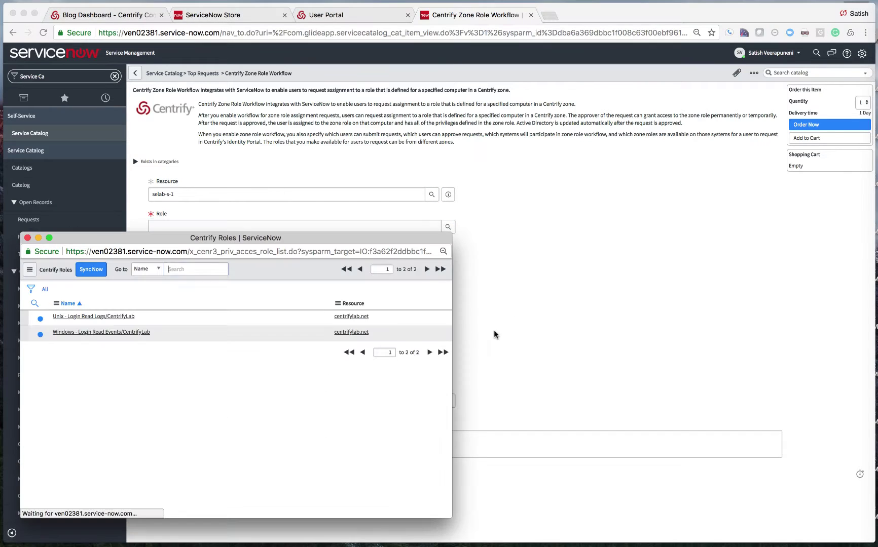
{"action": "left_click_drag", "start_coordinate": [565, 173], "coordinate": [604, 163]}
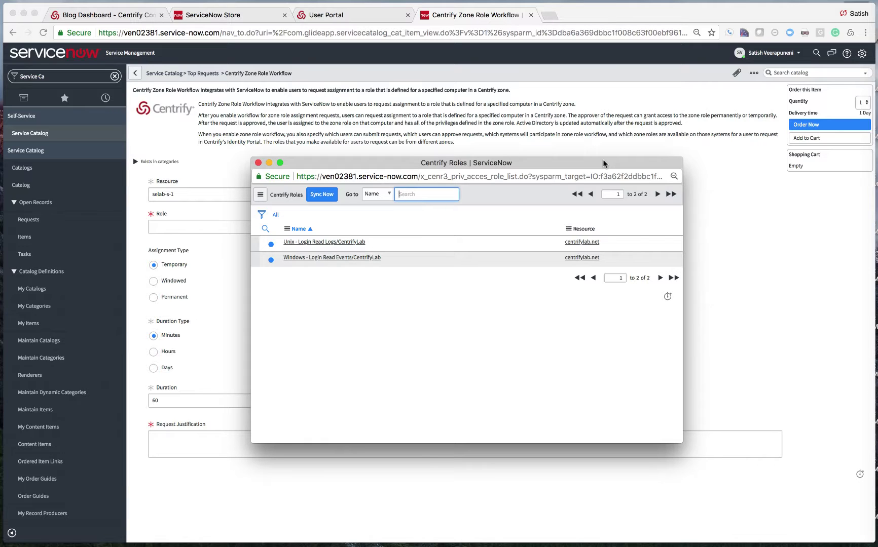
{"action": "left_click", "coordinate": [304, 258]}
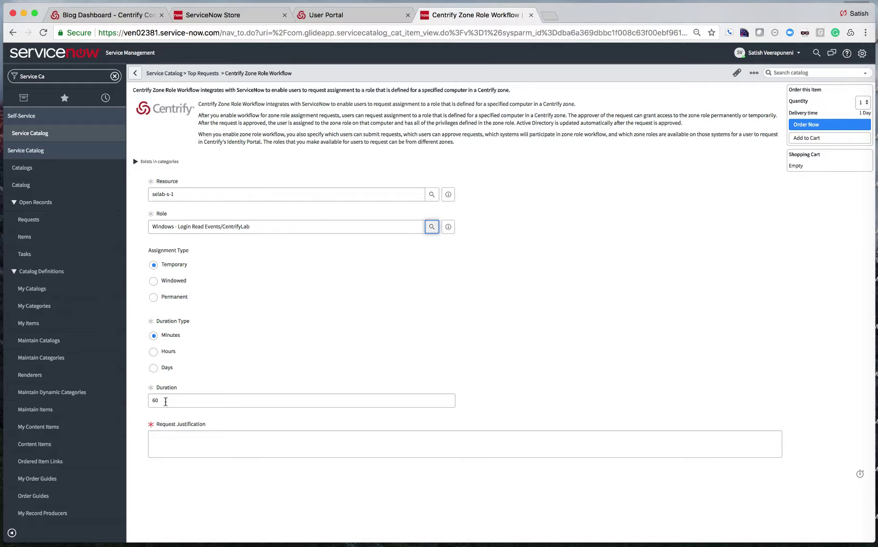
- Enter "Testing the Zone Role Workflow" as the request justification
{"action": "left_click", "coordinate": [166, 442]}
{"action": "type", "text": "Test"}
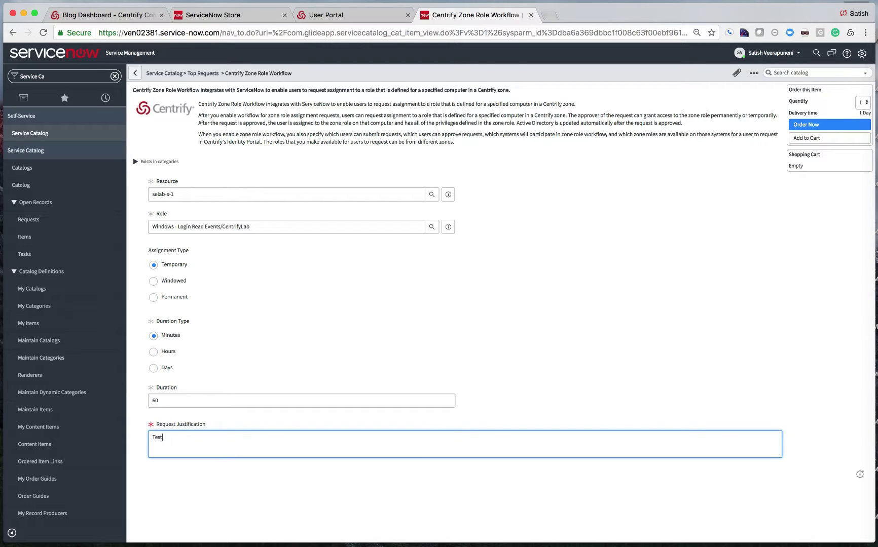
{"action": "type", "text": "ing the Role"}
{"action": "left_click", "coordinate": [183, 438]}
{"action": "type", "text": "Zone Role"}
{"action": "left_click", "coordinate": [202, 438]}
{"action": "type", "text": "Workflow"}
- Order the Centrify Zone Role Workflow item and expand the stage details of the submitted request
{"action": "left_click", "coordinate": [620, 272]}
{"action": "left_click", "coordinate": [817, 125]}
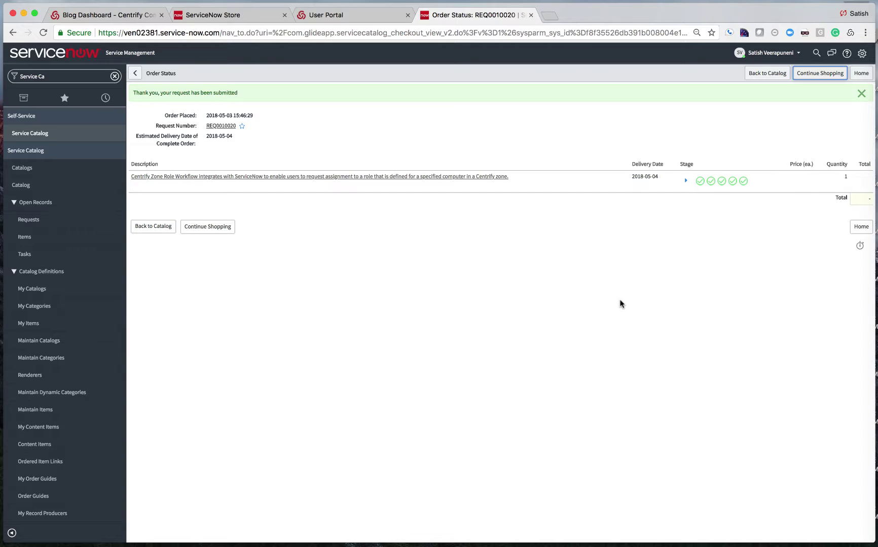
{"action": "left_click", "coordinate": [686, 181]}
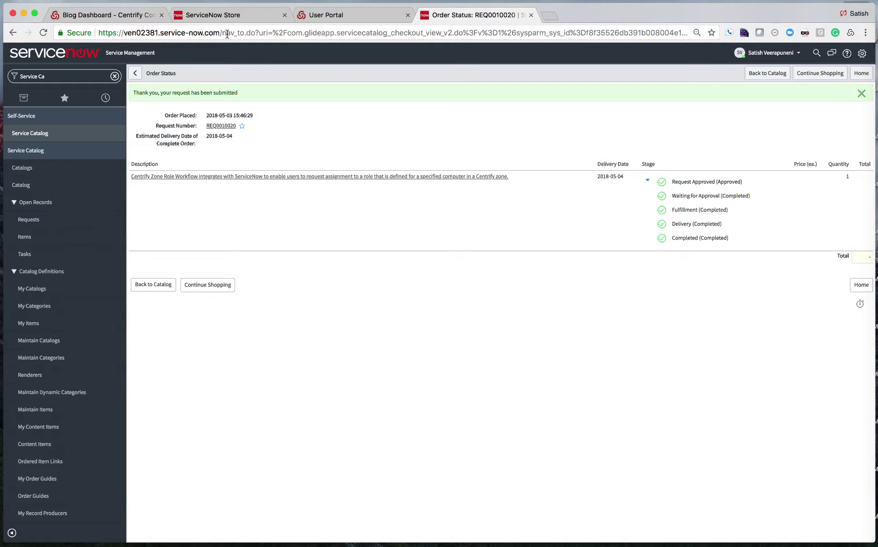
- Switch to the Centrify User Portal, start the selab-s-1 Administrator login session and open its authentication method choices
{"action": "left_click", "coordinate": [346, 16]}
{"action": "scroll", "coordinate": [395, 213], "scroll_direction": "up", "scroll_amount": 1}
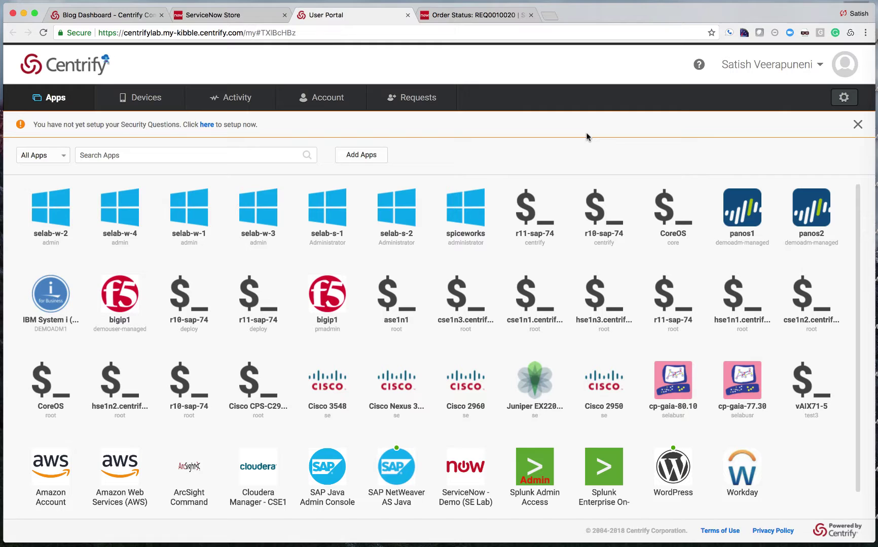
{"action": "left_click", "coordinate": [336, 203]}
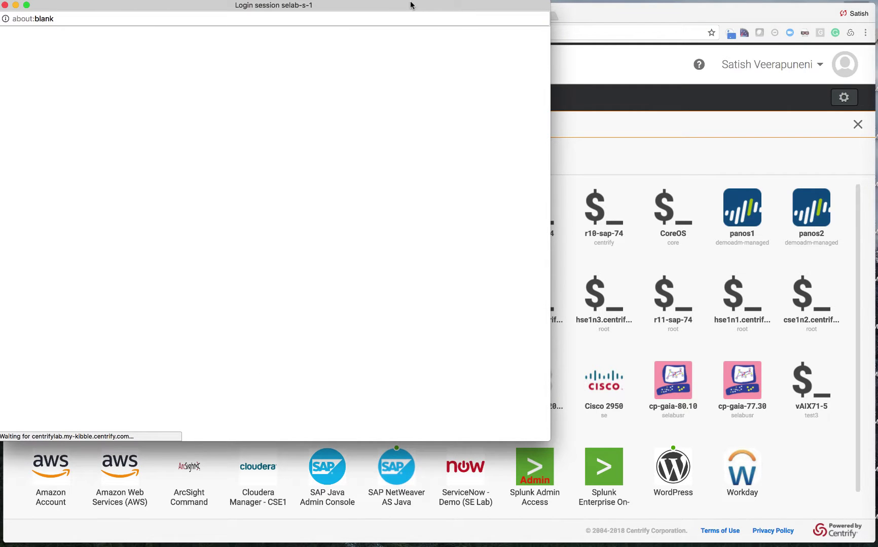
{"action": "left_click_drag", "start_coordinate": [410, 8], "coordinate": [444, 13]}
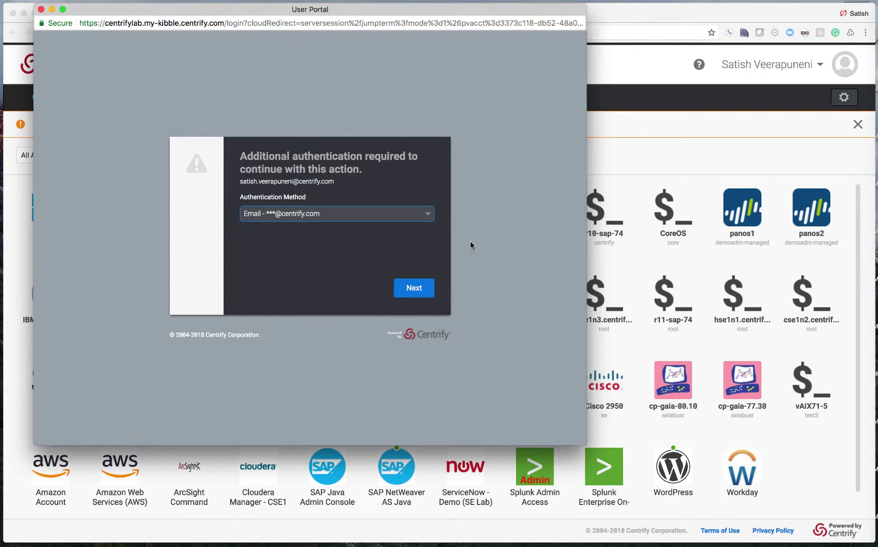
{"action": "left_click", "coordinate": [414, 215]}
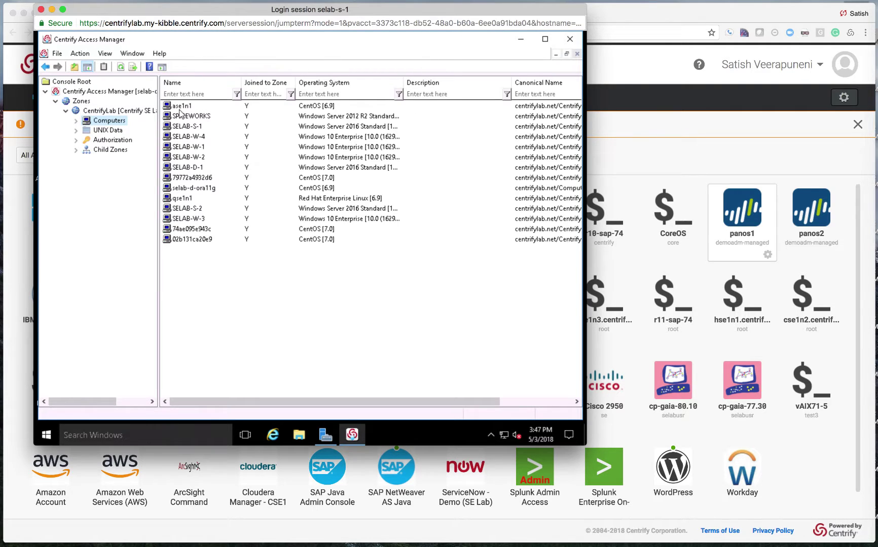
- Open the role assignments of computer SELAB-S-1 in the CentrifyLab zone and check their start and end times against the system clock
{"action": "double_click", "coordinate": [191, 128]}
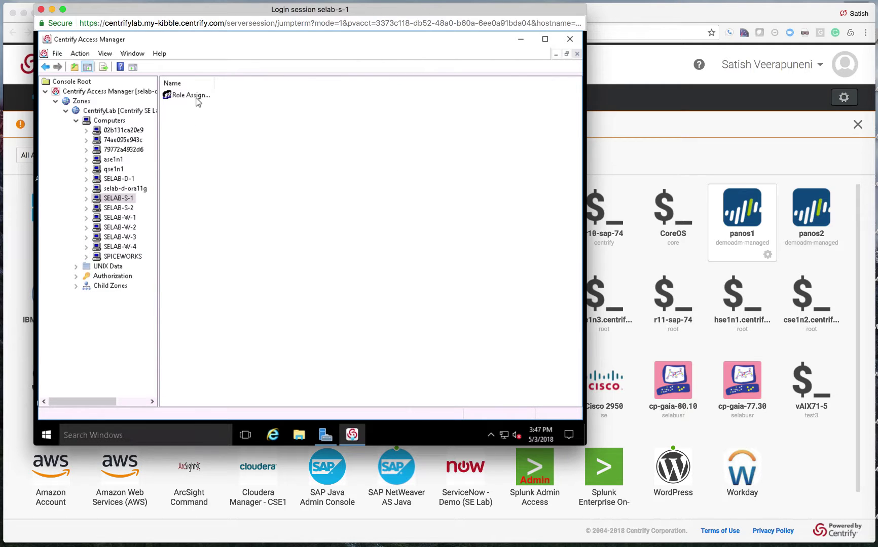
{"action": "left_click", "coordinate": [86, 198]}
{"action": "left_click", "coordinate": [128, 212]}
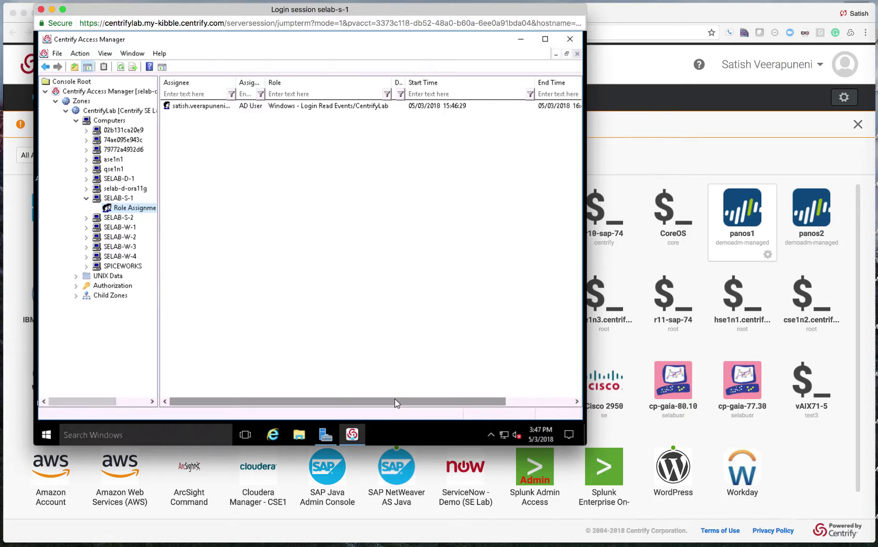
{"action": "left_click_drag", "start_coordinate": [399, 404], "coordinate": [475, 403]}
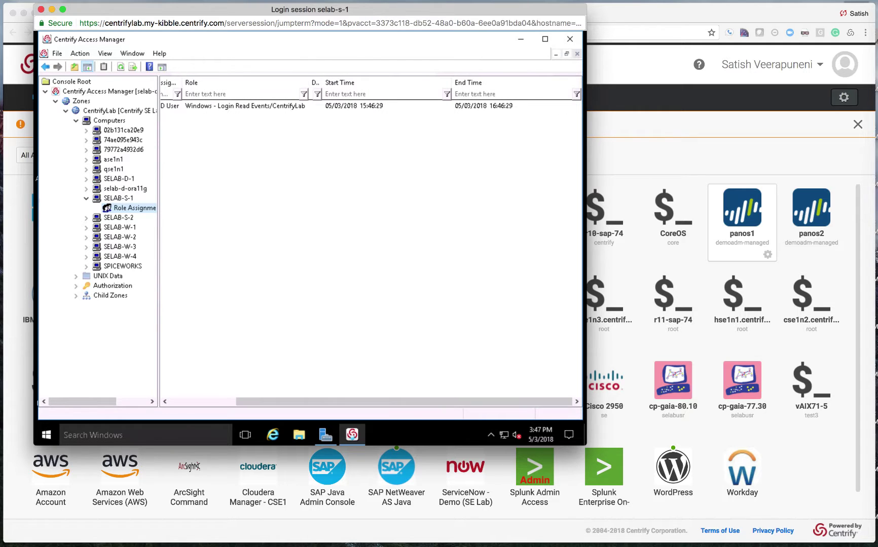
{"action": "left_click", "coordinate": [749, 0]}
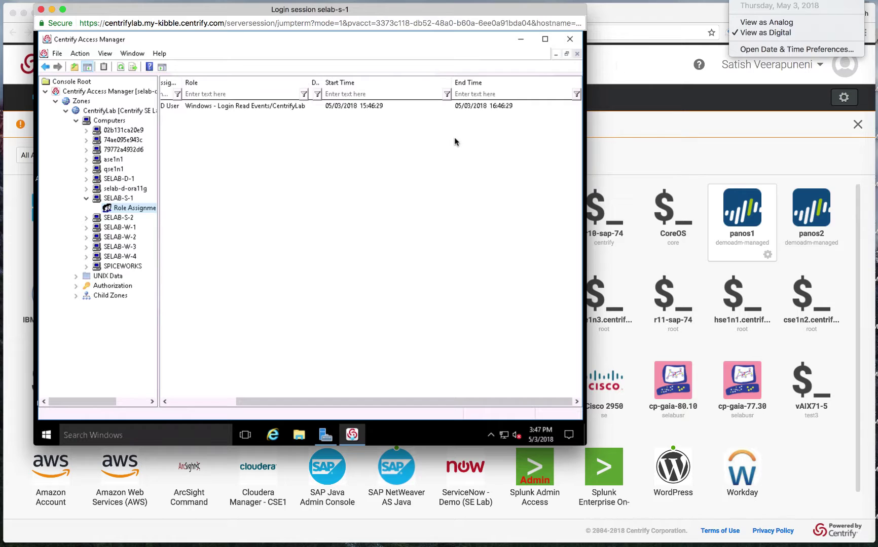
{"action": "left_click", "coordinate": [380, 141]}
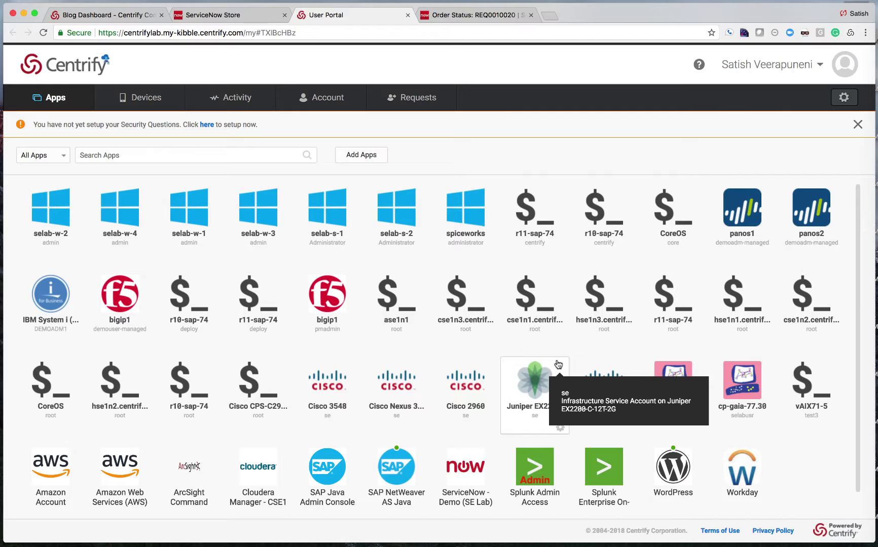
- Return to the selab-s-1 login session and review the role assignment's assignee, role, start time and end time
{"action": "left_click", "coordinate": [346, 232]}
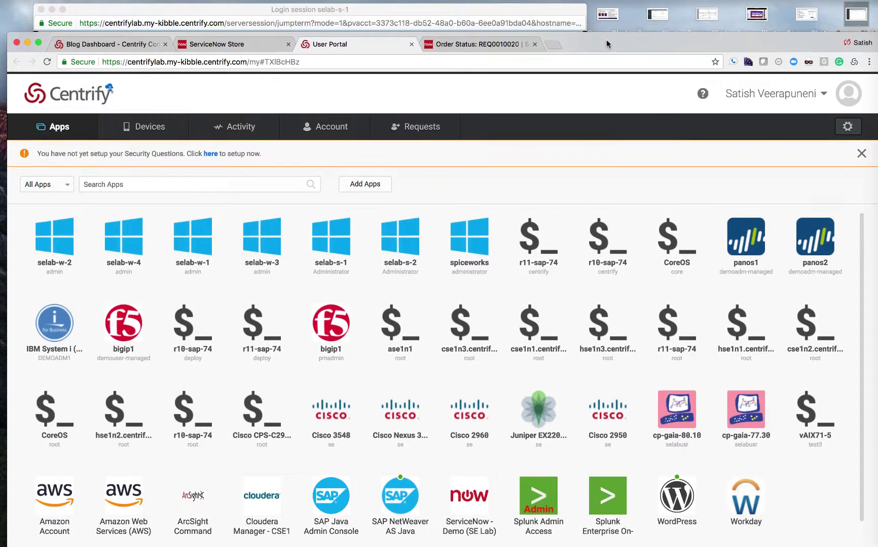
{"action": "left_click", "coordinate": [452, 11]}
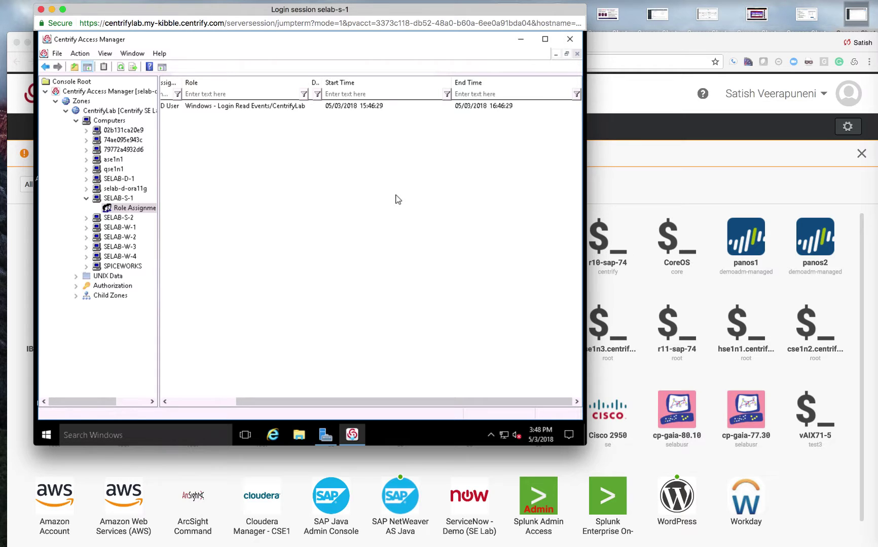
{"action": "left_click_drag", "start_coordinate": [353, 399], "coordinate": [234, 395]}
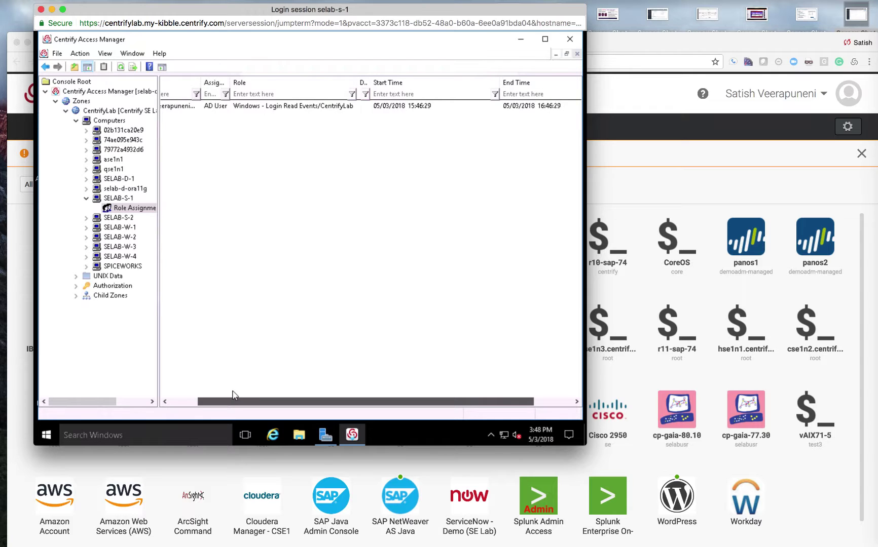
{"action": "left_click", "coordinate": [195, 106]}
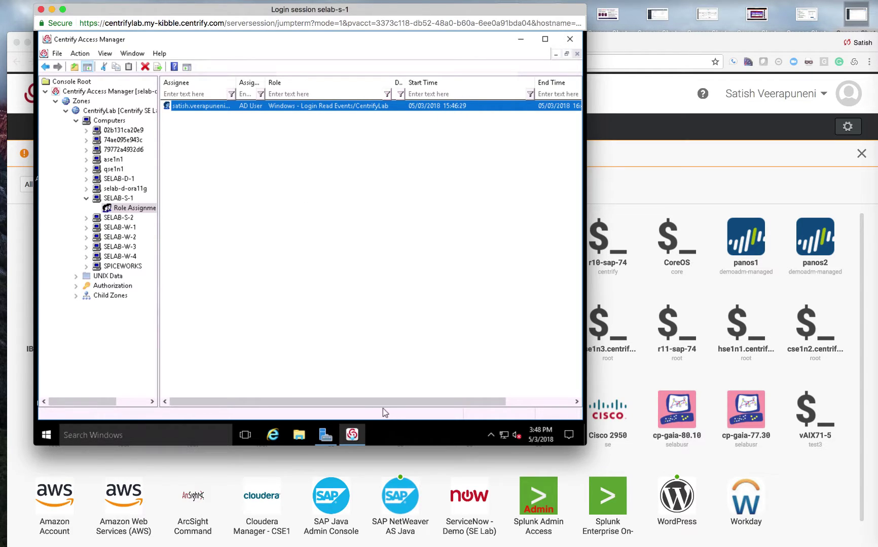
{"action": "left_click_drag", "start_coordinate": [413, 405], "coordinate": [480, 406]}
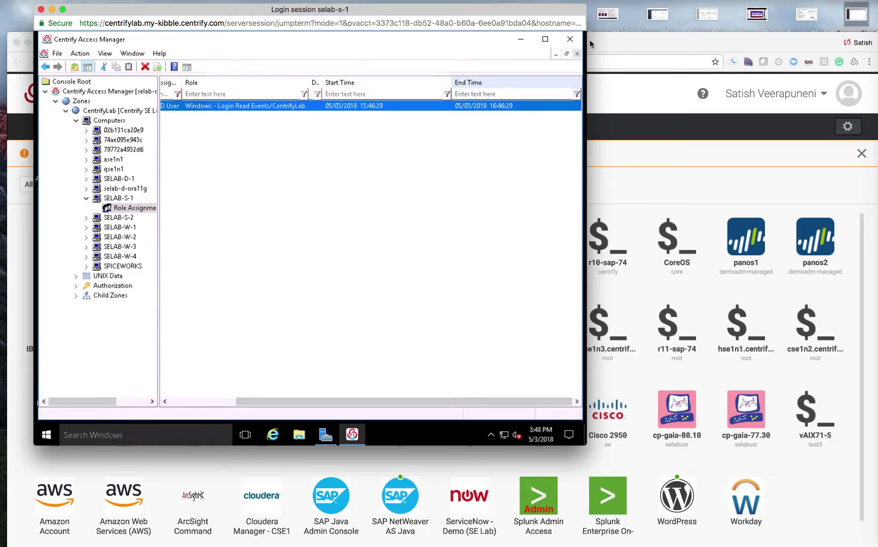
- Switch to the ServiceNow order status page and check the stages of the submitted zone role request
{"action": "left_click", "coordinate": [621, 40]}
{"action": "left_click", "coordinate": [221, 45]}
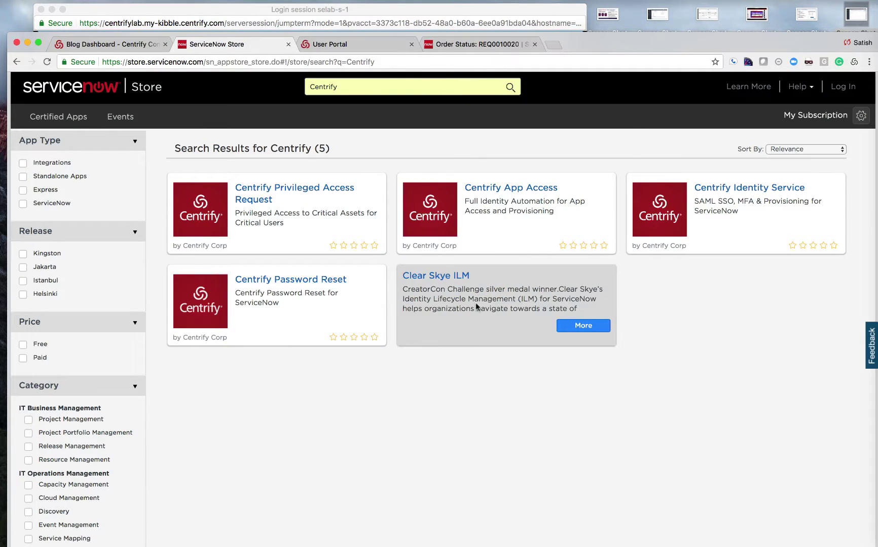
{"action": "left_click", "coordinate": [469, 44]}
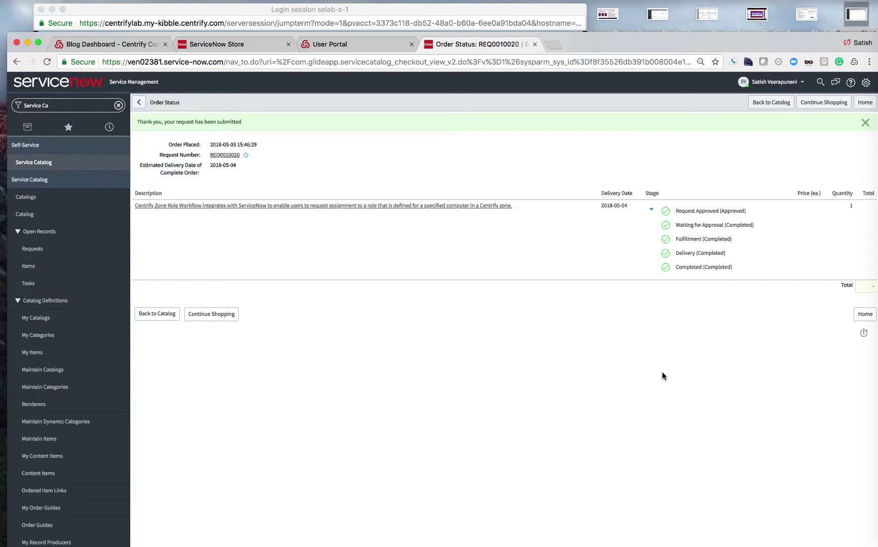
{"action": "left_click_drag", "start_coordinate": [402, 10], "coordinate": [434, 12]}
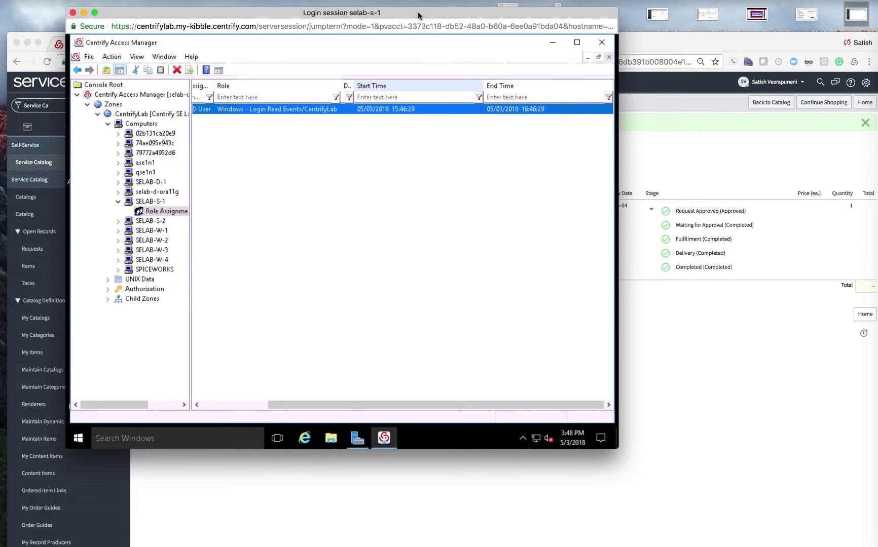
{"action": "left_click_drag", "start_coordinate": [419, 14], "coordinate": [433, 13]}
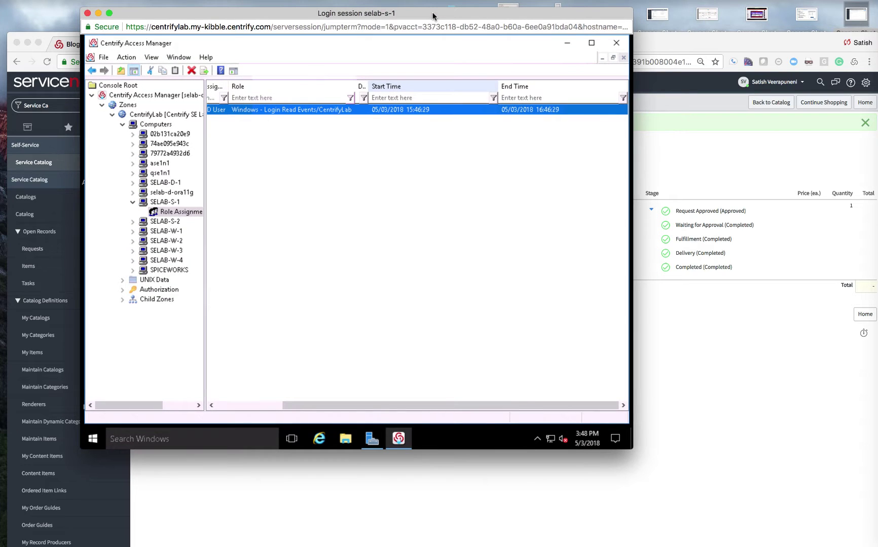
{"action": "left_click", "coordinate": [713, 37]}
{"action": "mouse_move", "coordinate": [673, 37]}
{"action": "left_mouse_down"}
{"action": "mouse_move", "coordinate": [672, 21]}
{"action": "mouse_move", "coordinate": [670, 29]}
{"action": "left_mouse_up"}
{"action": "left_click", "coordinate": [111, 28]}
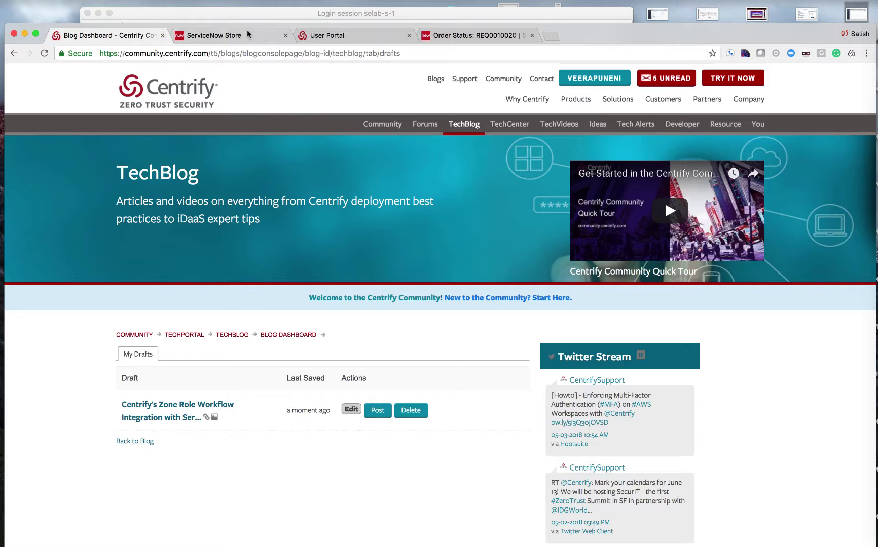
{"action": "left_click", "coordinate": [247, 34]}
{"action": "left_click", "coordinate": [355, 35]}
{"action": "left_click", "coordinate": [467, 35]}
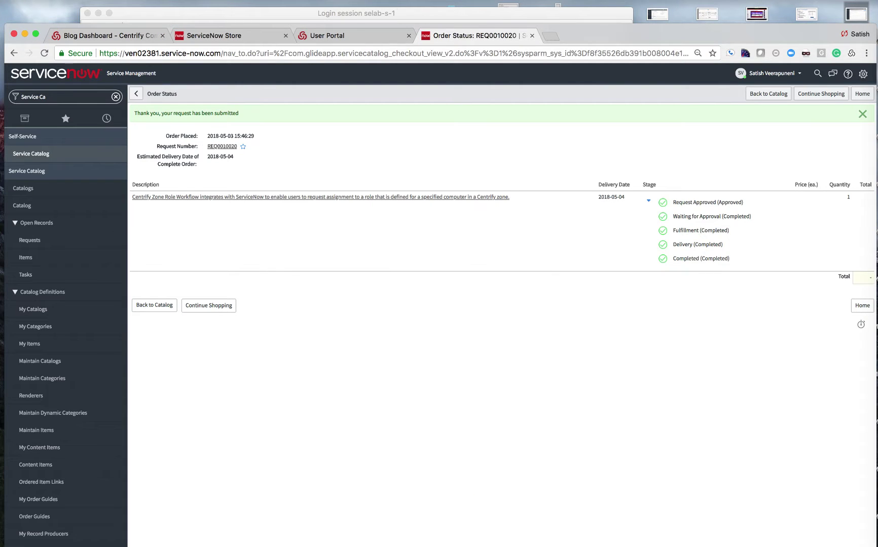
{"action": "left_click", "coordinate": [480, 1]}
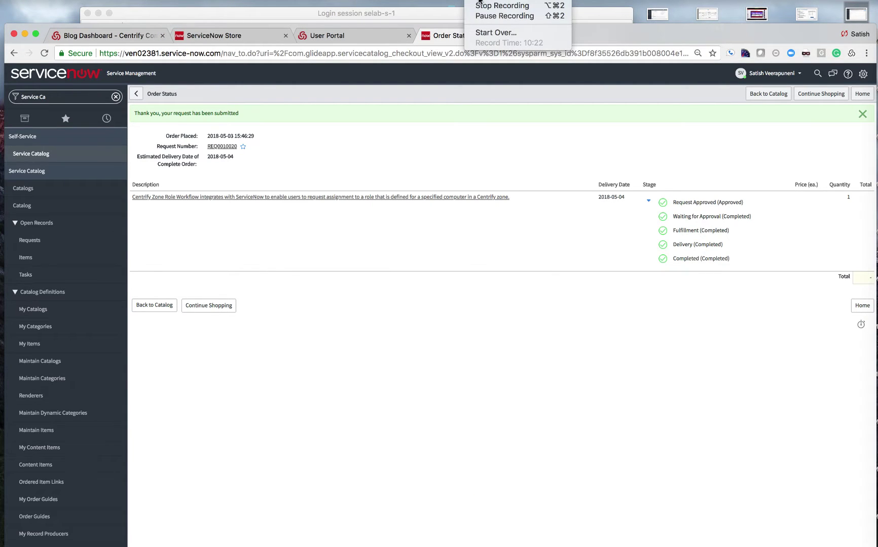